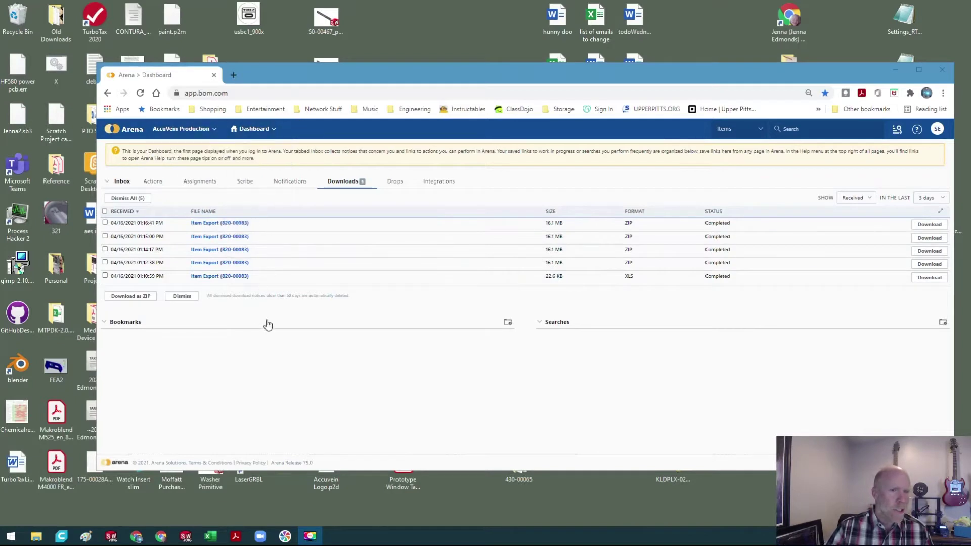
# Search Arena for item 820-00083 to open its Specs page
pyautogui.click(799, 129)
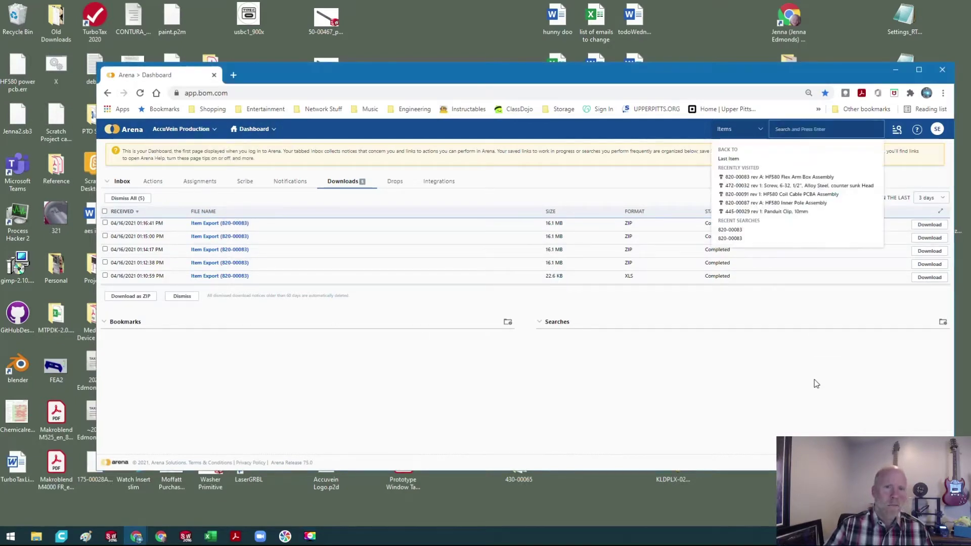
pyautogui.write('820-00083')
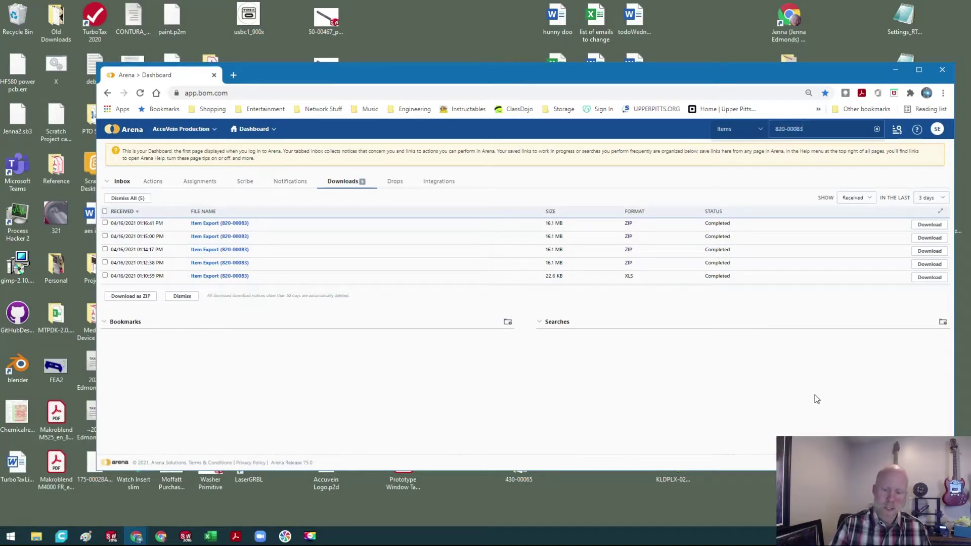
pyautogui.press('Return')
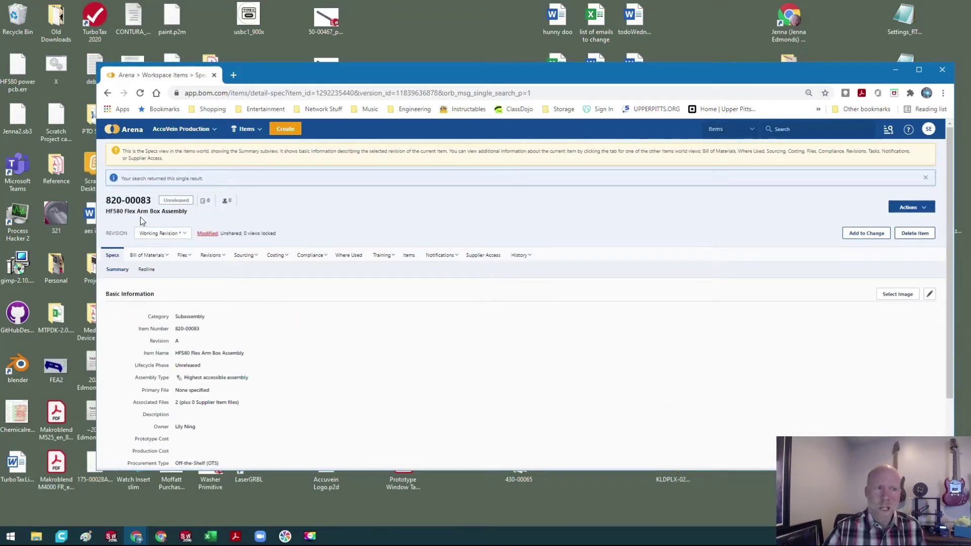
# Show the indented BOM and collapse subassemblies, including HF580 Power Enclosure / Cord Wrap
pyautogui.scroll(-2, 300, 203)
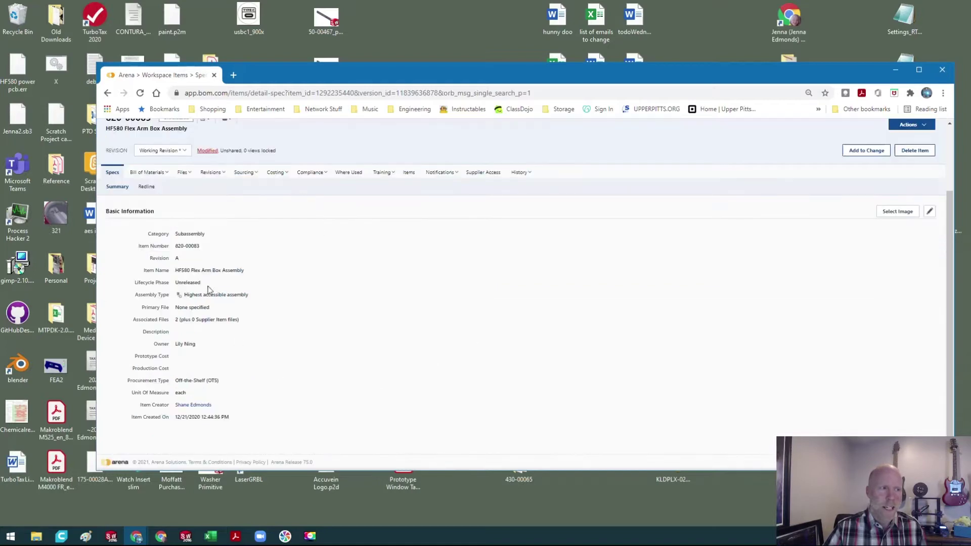
pyautogui.click(150, 174)
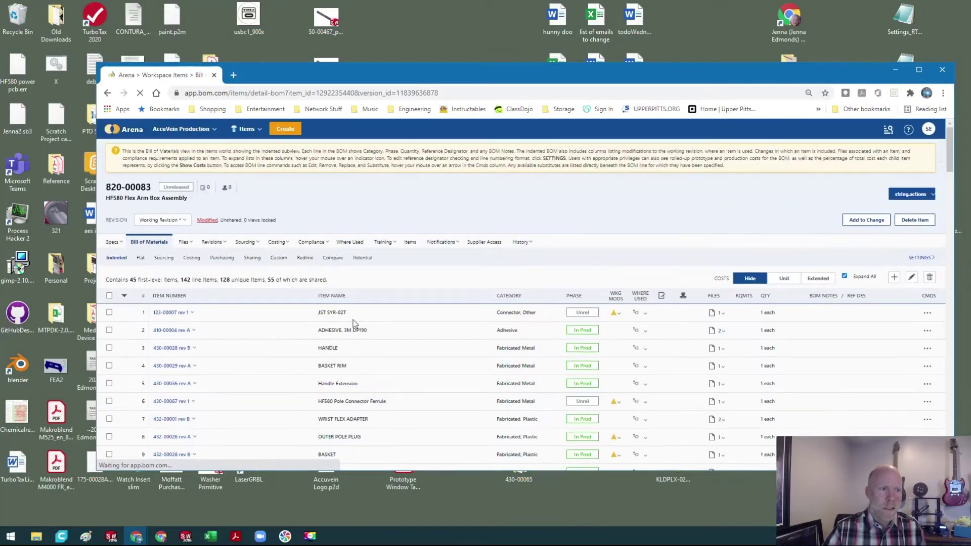
pyautogui.scroll(-6, 391, 323)
pyautogui.scroll(-15, 390, 323)
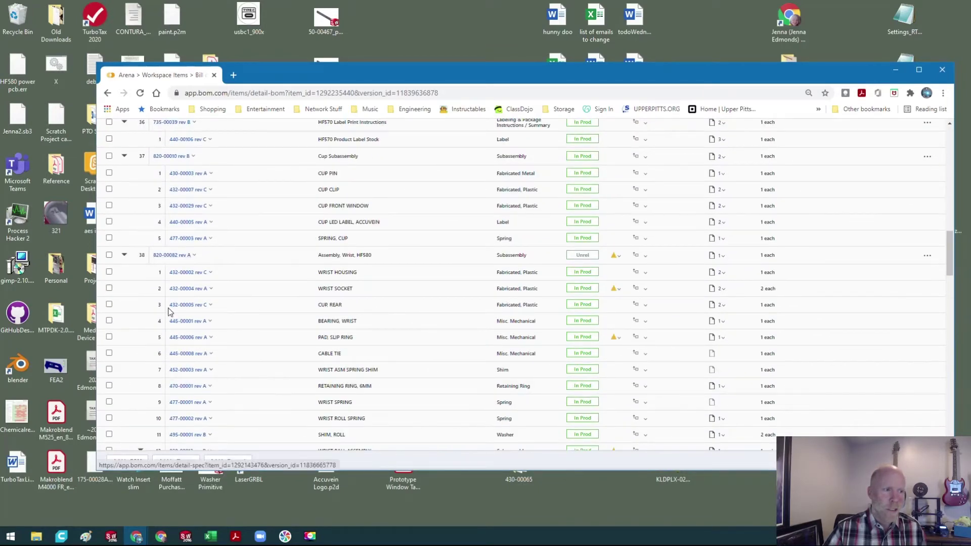
pyautogui.scroll(-8, 177, 337)
pyautogui.click(124, 196)
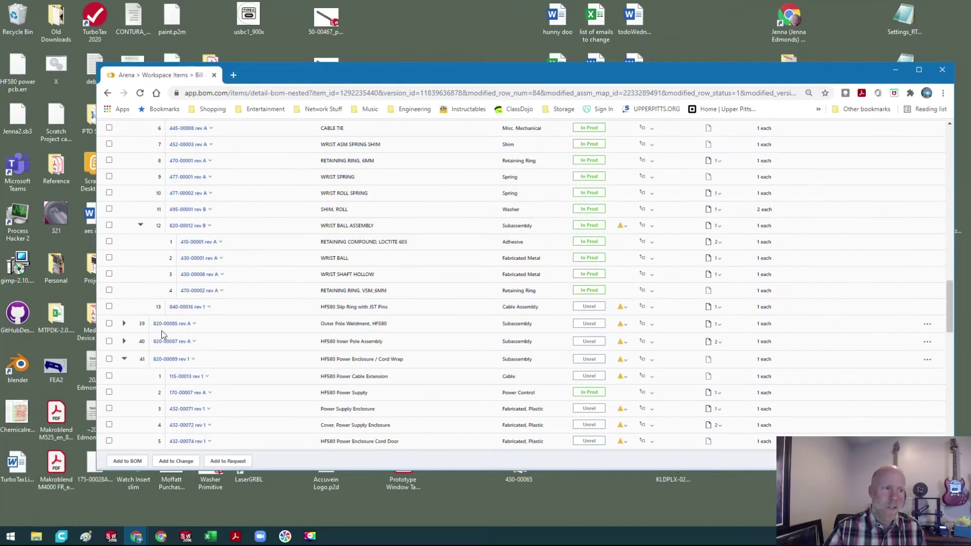
pyautogui.click(126, 359)
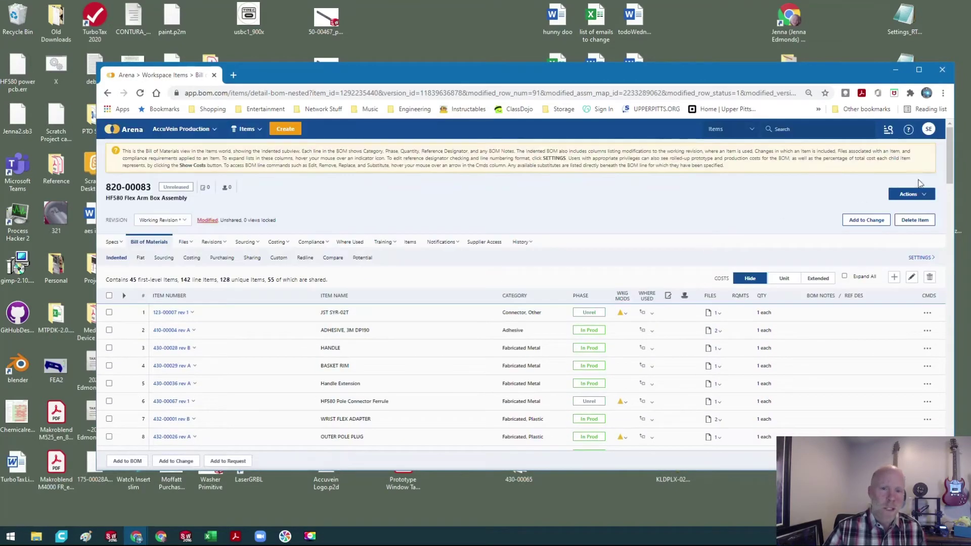
# Export the item in Excel format with the BOM export setting and continue
pyautogui.click(914, 196)
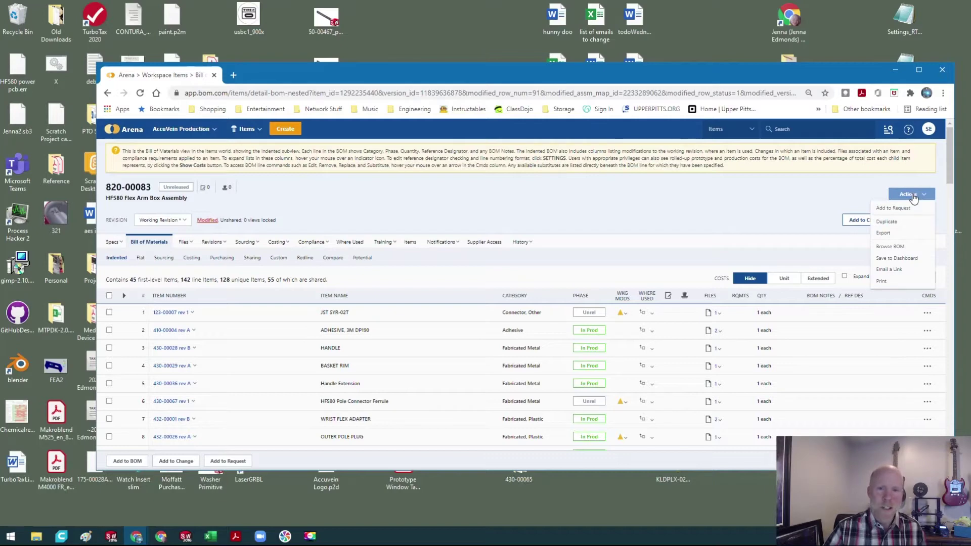
pyautogui.click(883, 233)
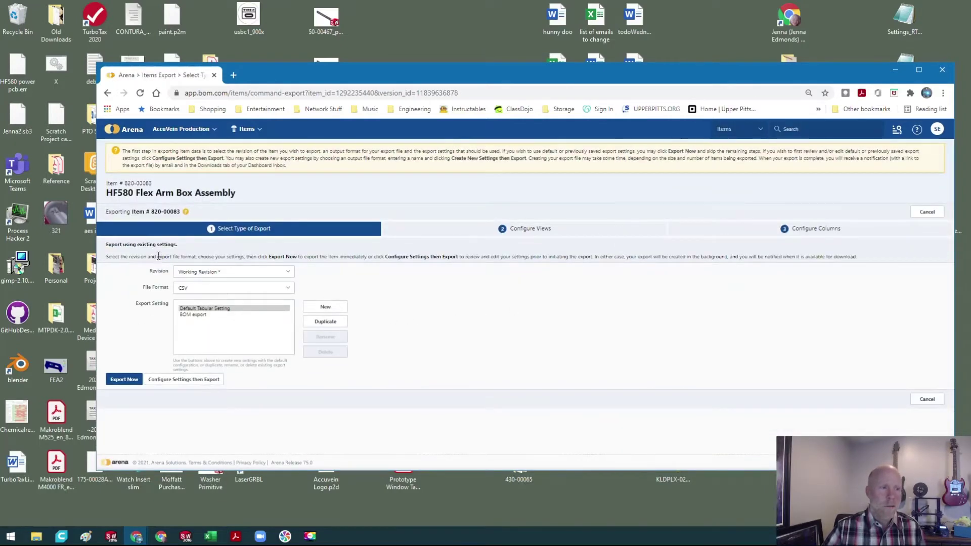
pyautogui.click(201, 286)
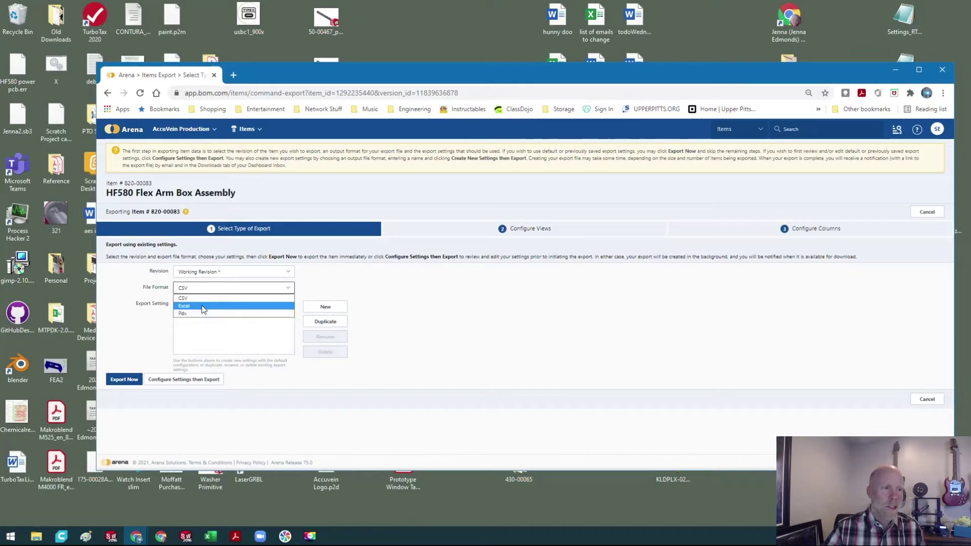
pyautogui.click(203, 309)
pyautogui.click(206, 316)
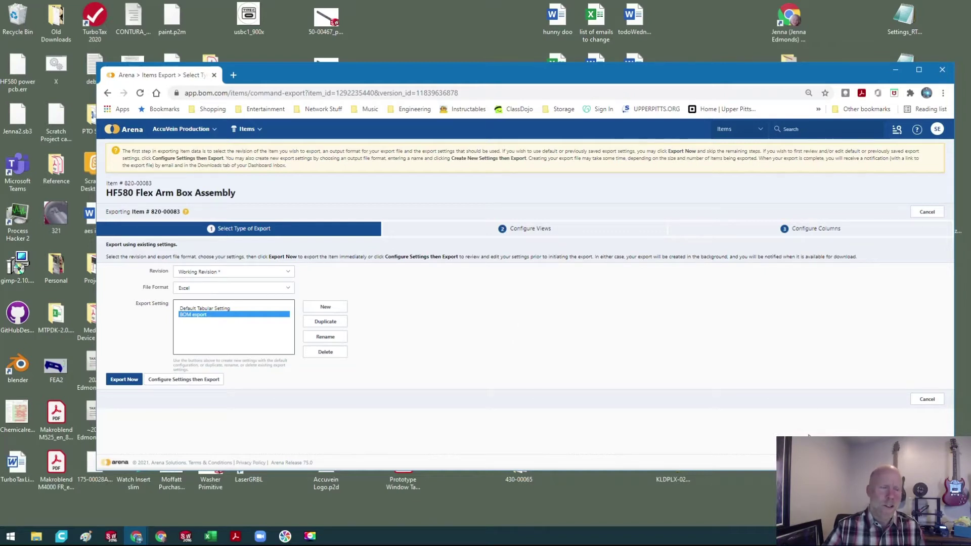
pyautogui.click(173, 381)
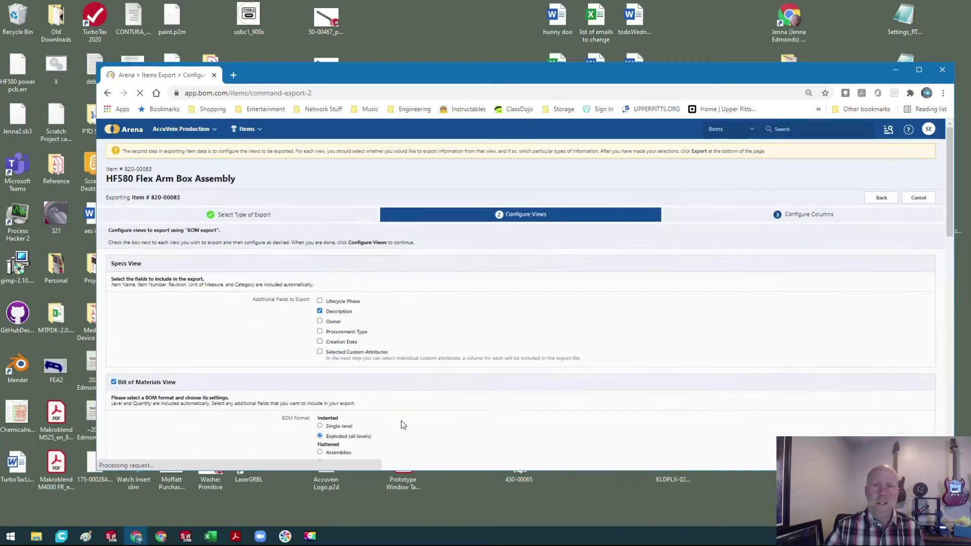
# Keep the Indented, Exploded (all levels) BOM view and continue to columns
pyautogui.scroll(-2, 435, 325)
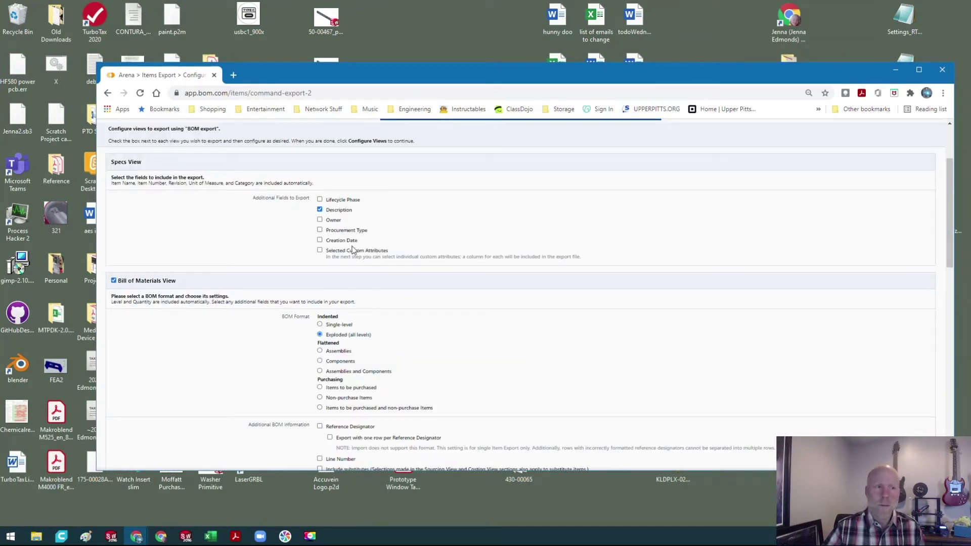
pyautogui.scroll(-6, 436, 302)
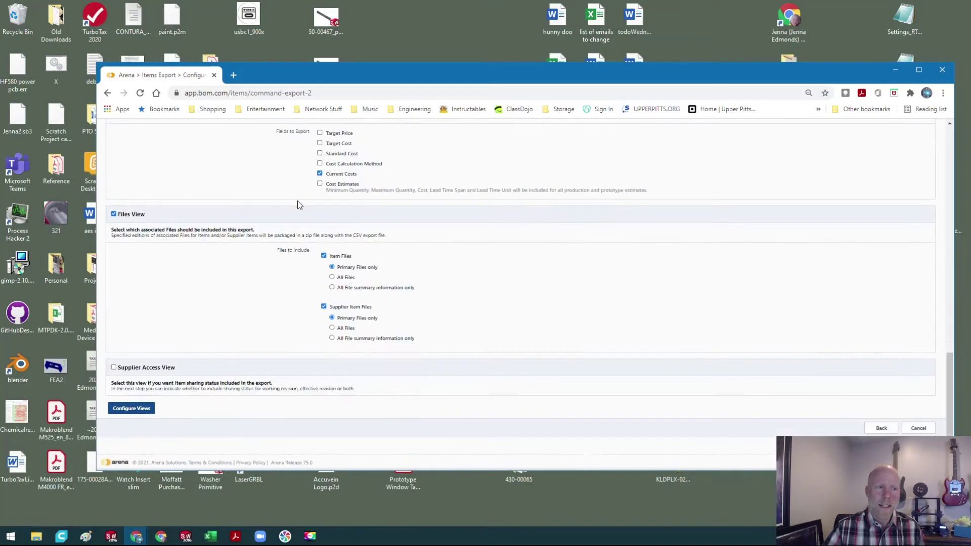
pyautogui.scroll(4, 354, 253)
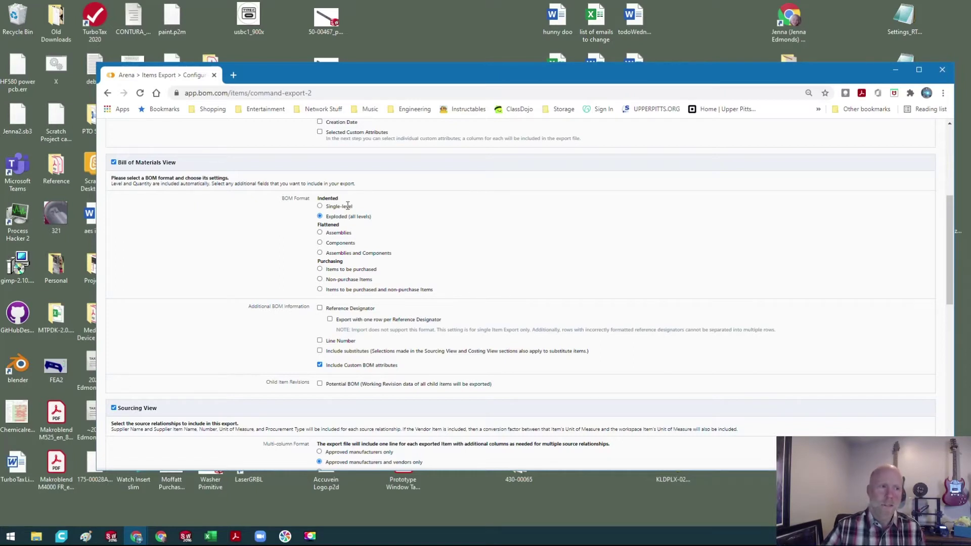
pyautogui.scroll(-12, 407, 198)
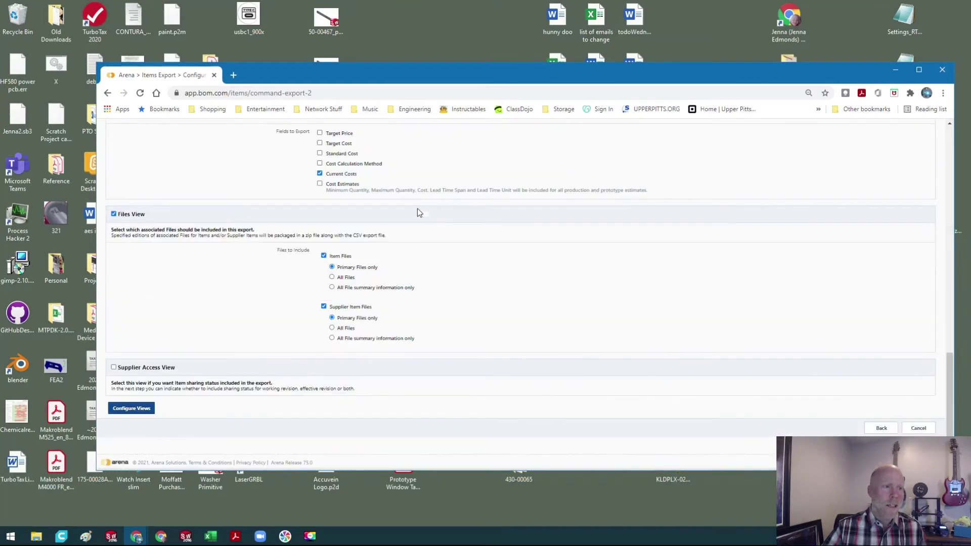
pyautogui.click(134, 413)
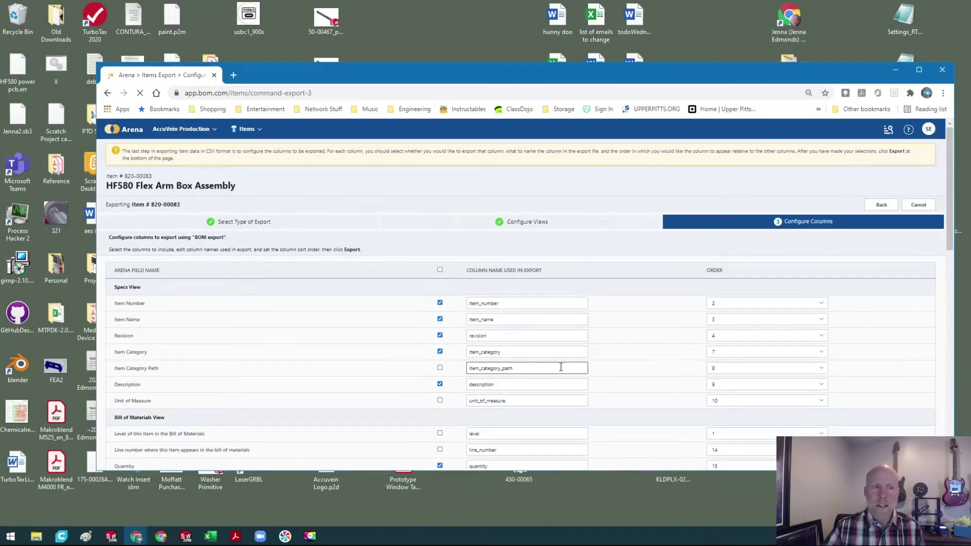
# Exclude the vendor item name, manufacturer name and manufacturer item number columns
pyautogui.scroll(-2, 561, 367)
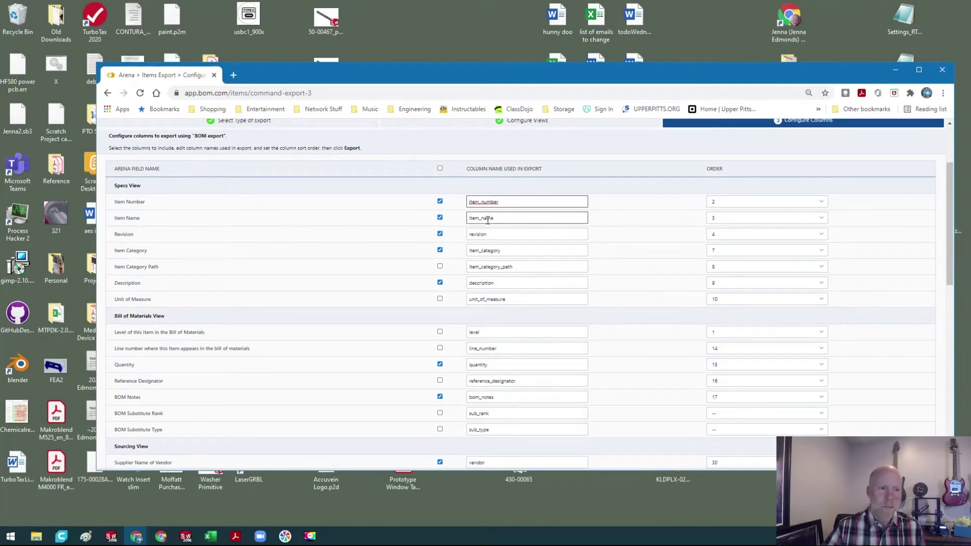
pyautogui.scroll(-6, 532, 258)
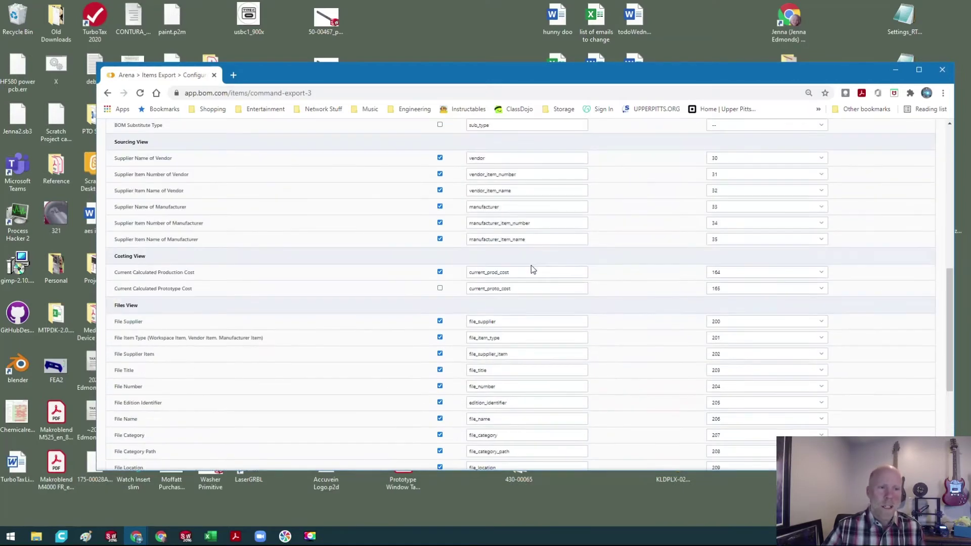
pyautogui.scroll(2, 222, 230)
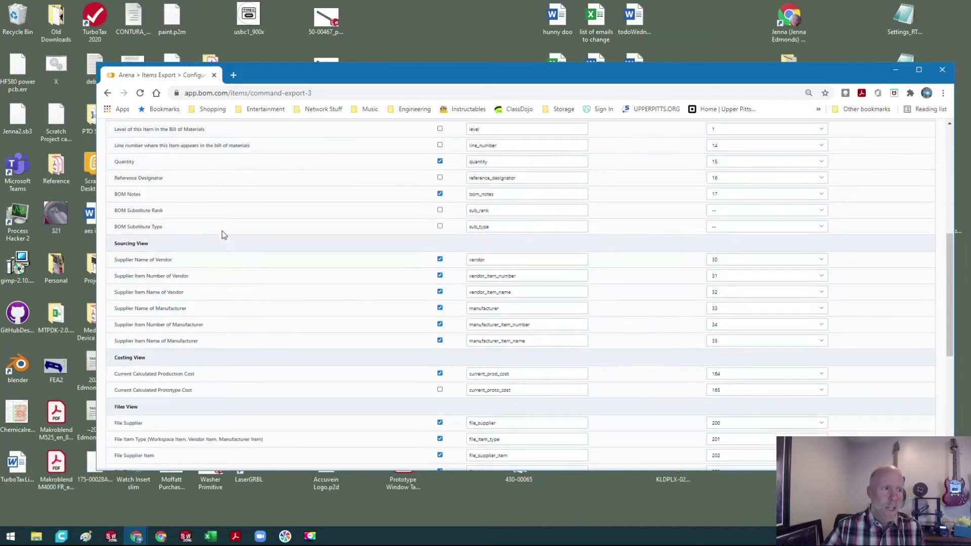
pyautogui.click(440, 292)
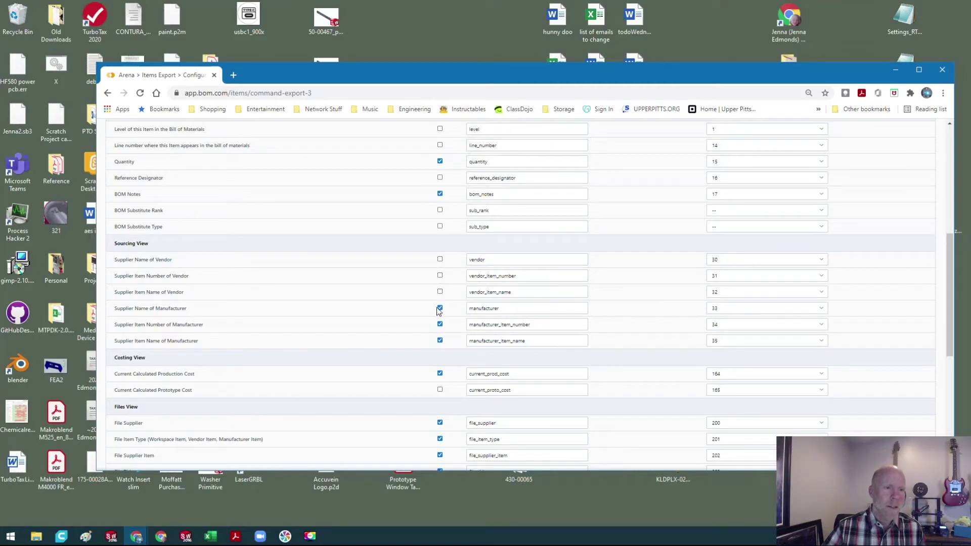
pyautogui.click(440, 309)
pyautogui.click(440, 325)
# Submit the BOM export with the remaining columns
pyautogui.scroll(-4, 440, 348)
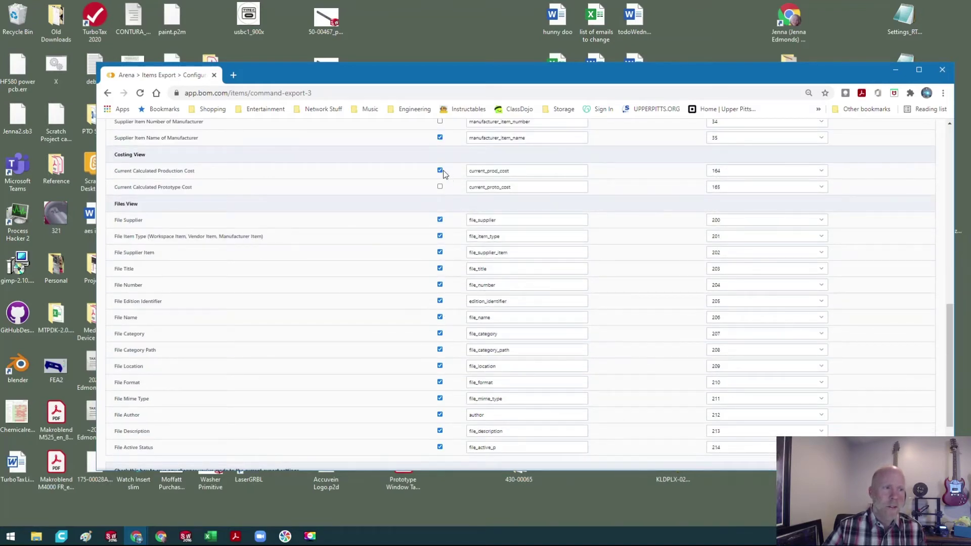
pyautogui.scroll(-2, 665, 260)
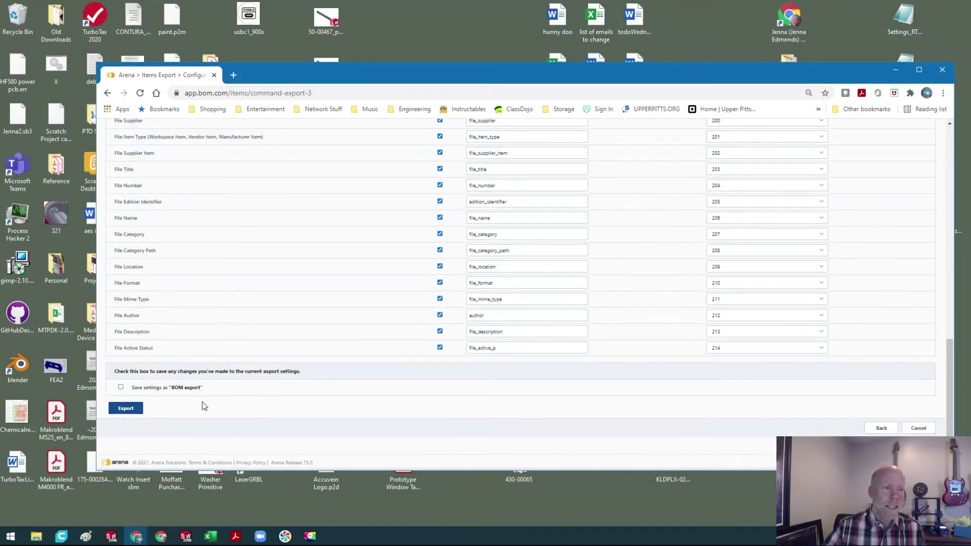
pyautogui.click(133, 409)
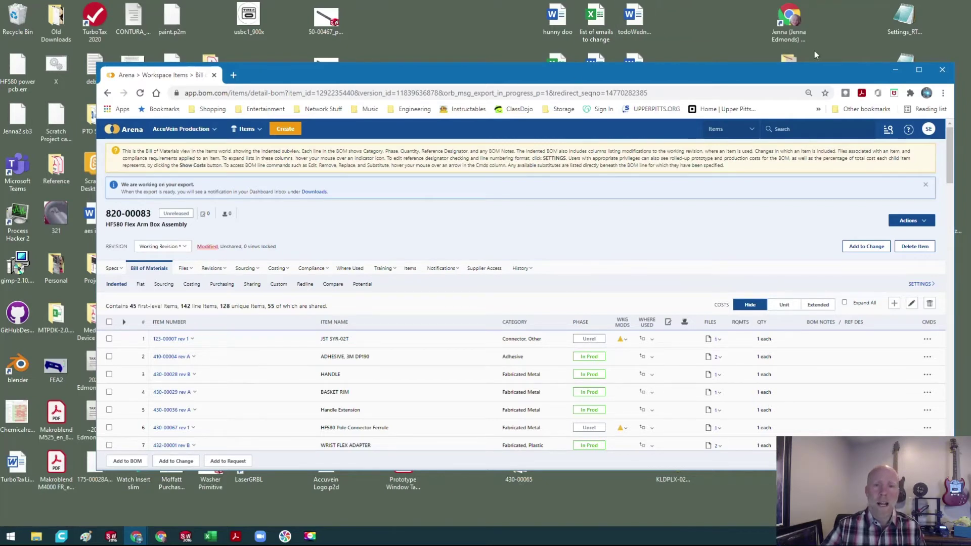
# Minimize Arena and switch to the Outlook mail window
pyautogui.click(896, 70)
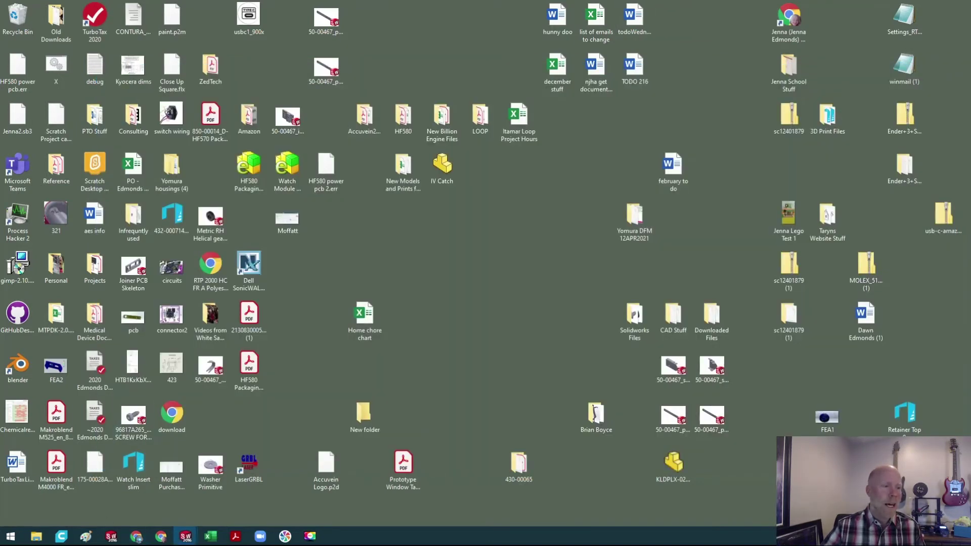
pyautogui.moveTo(136, 536)
pyautogui.click(80, 486)
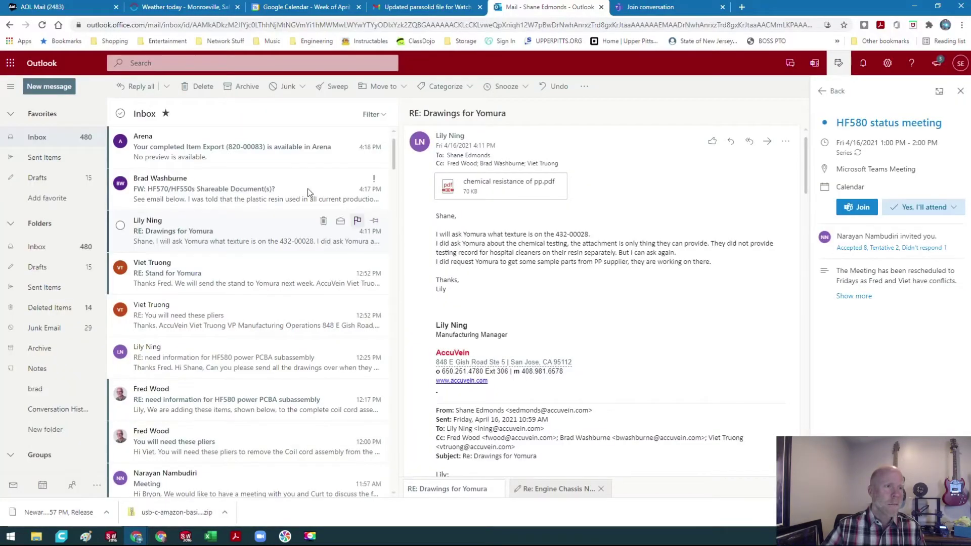
# Read the Arena Item Export email for 820-00083 in a pop-out, then minimize Outlook
pyautogui.click(210, 156)
pyautogui.doubleClick(210, 156)
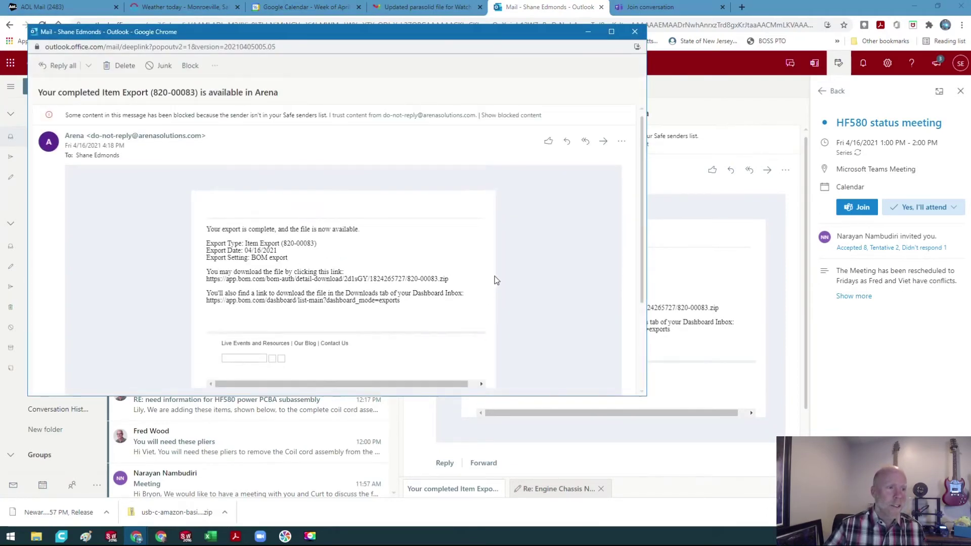
pyautogui.scroll(-2, 437, 244)
pyautogui.scroll(2, 438, 245)
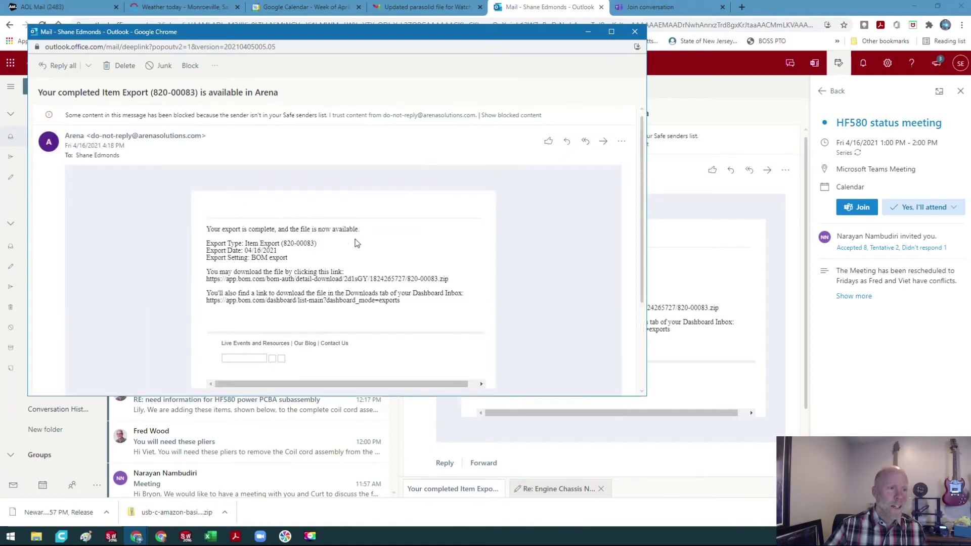
pyautogui.click(589, 34)
pyautogui.click(915, 6)
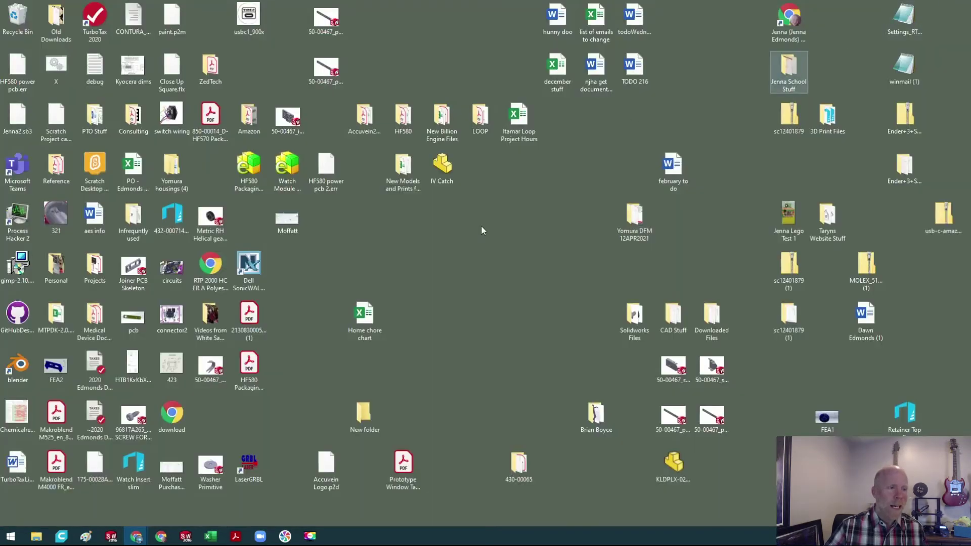
# Restore Arena and download the newest Item Export (820-00083) from the Dashboard Downloads
pyautogui.moveTo(136, 536)
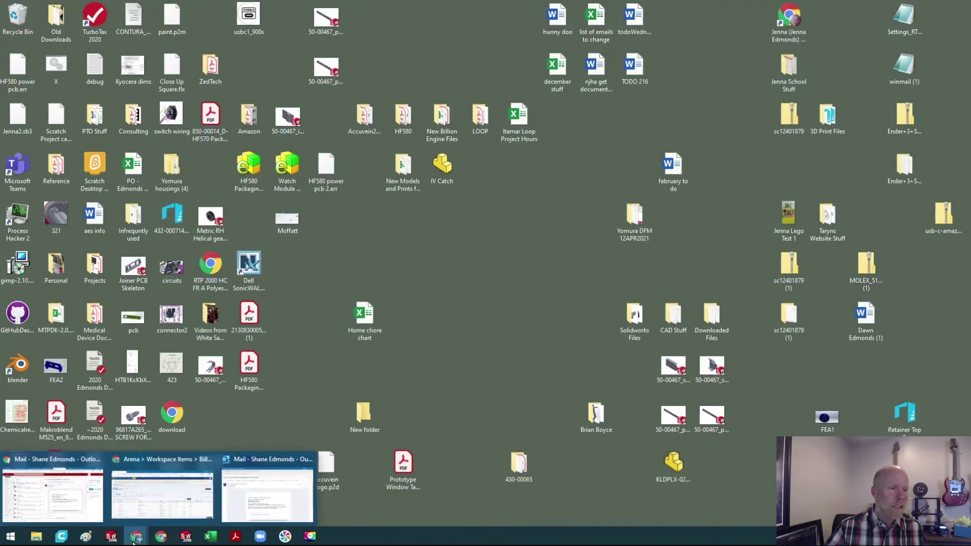
pyautogui.click(177, 503)
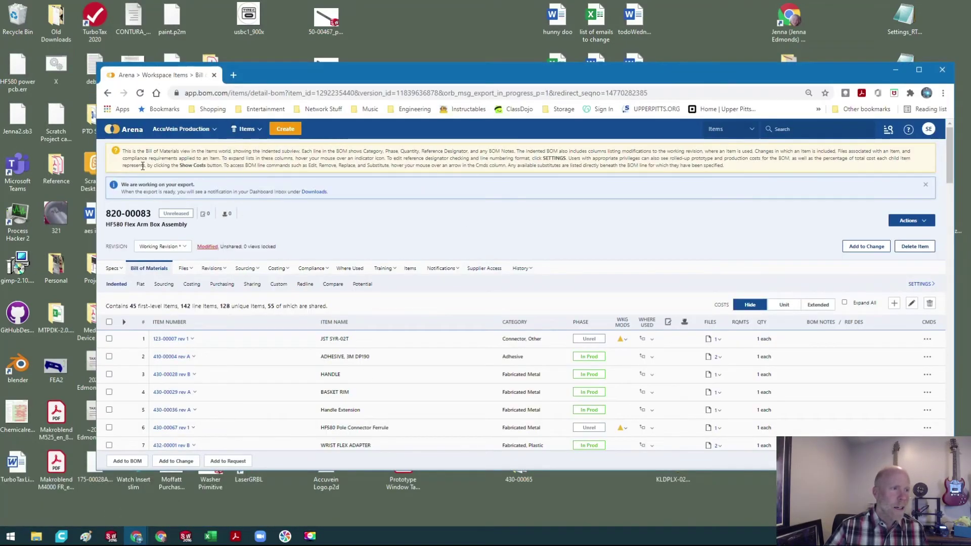
pyautogui.click(123, 131)
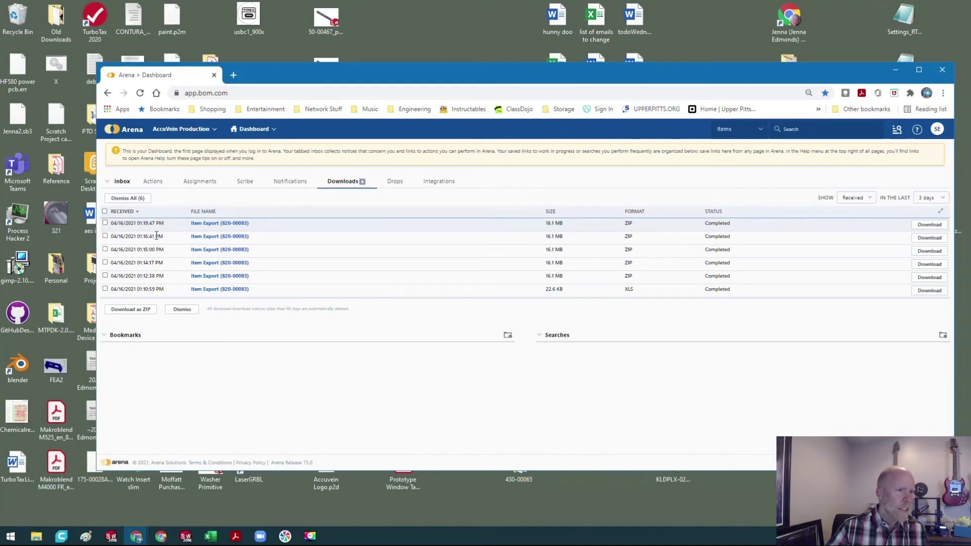
pyautogui.click(223, 225)
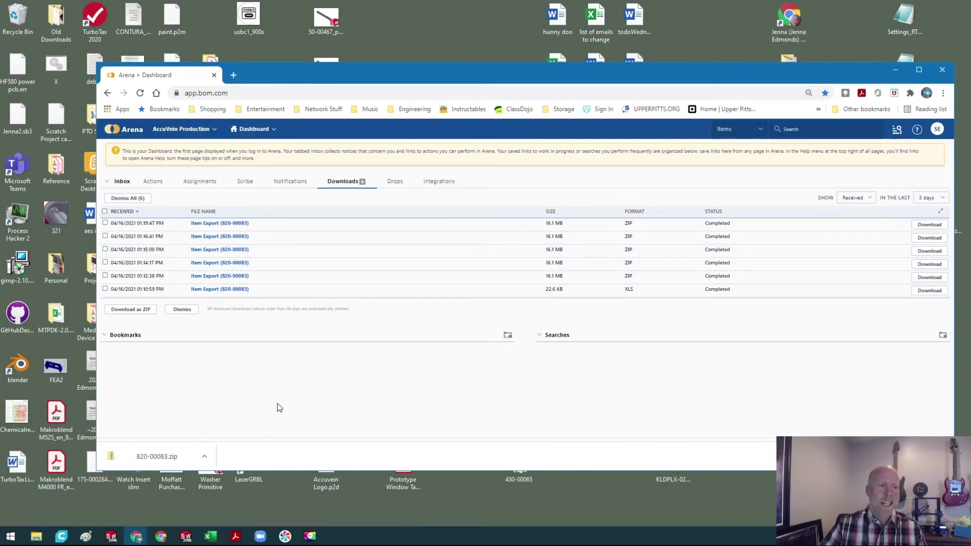
# Copy 820-00083.zip from the download bar onto the desktop
pyautogui.moveTo(147, 455); pyautogui.dragTo(526, 486)
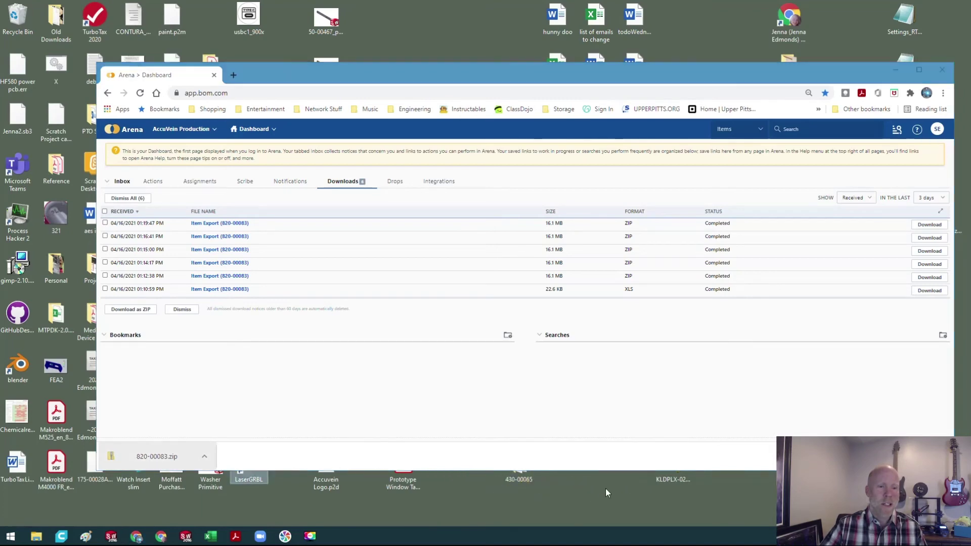
pyautogui.rightClick(482, 506)
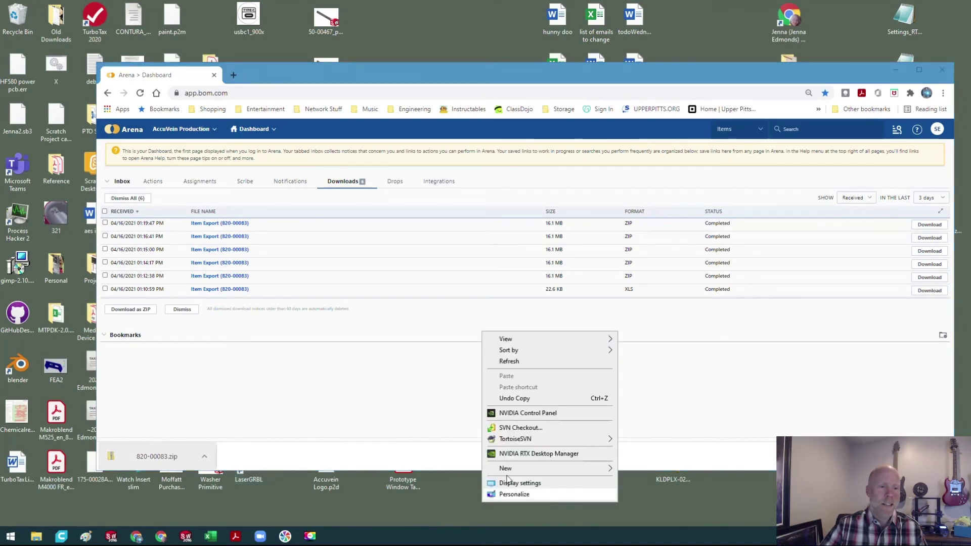
pyautogui.click(507, 363)
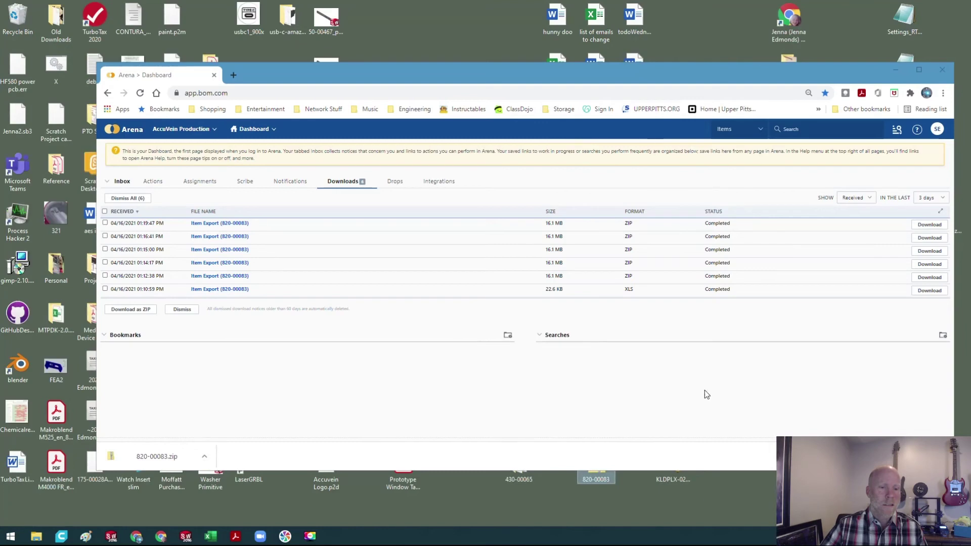
# Extract 820-00083.zip into a 820-00083 folder
pyautogui.rightClick(595, 478)
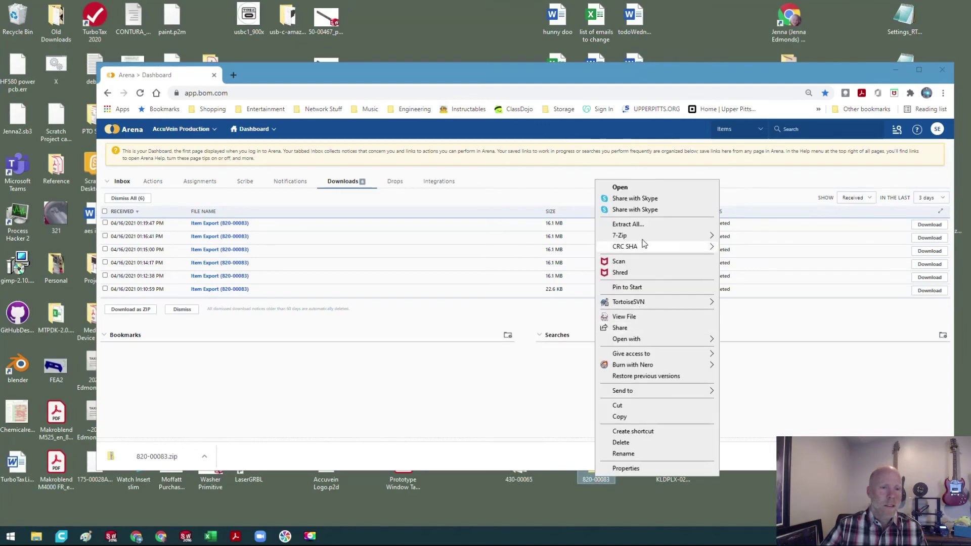
pyautogui.click(656, 225)
pyautogui.click(576, 365)
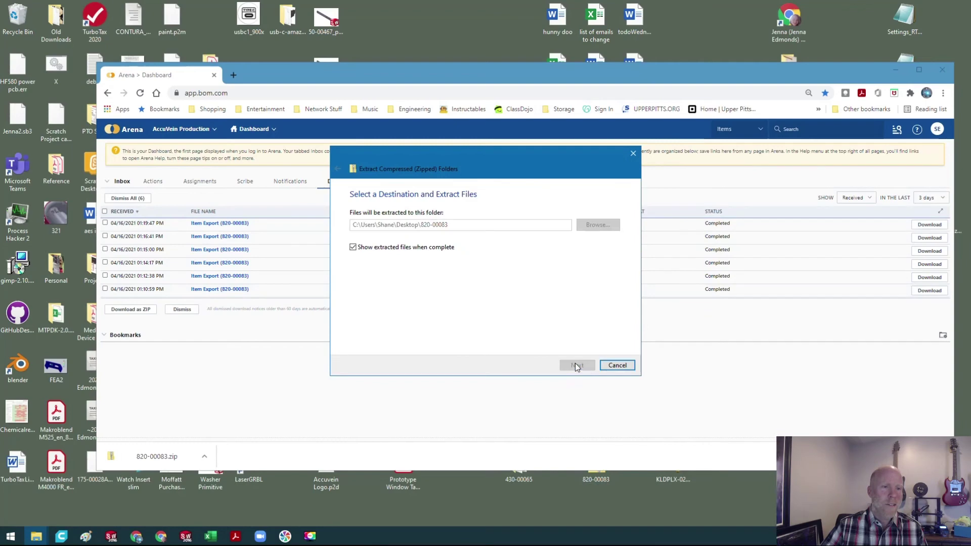
pyautogui.click(900, 71)
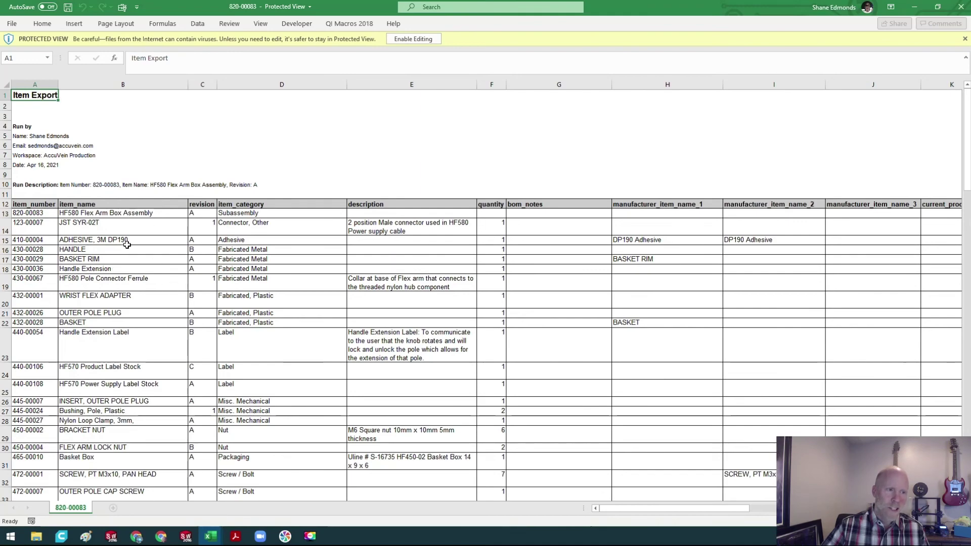
# Select the WRIST BALL ASSEMBLY row (A69) and scroll to the Arena footer and back
pyautogui.scroll(-4, 187, 238)
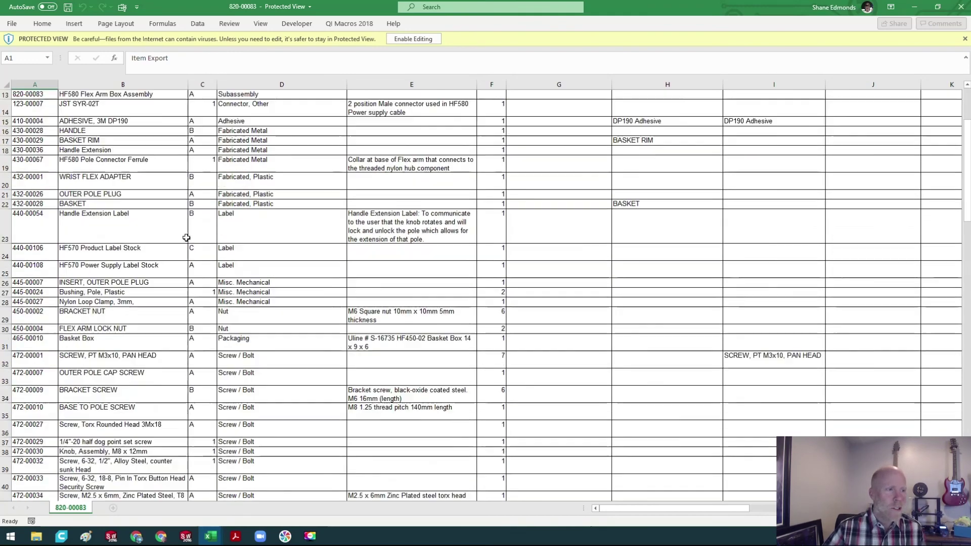
pyautogui.scroll(-16, 186, 237)
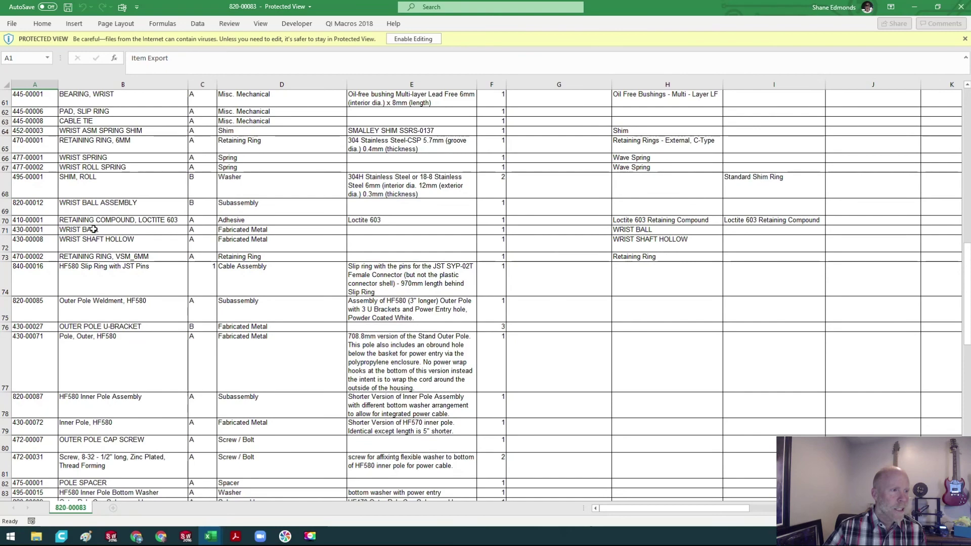
pyautogui.click(25, 210)
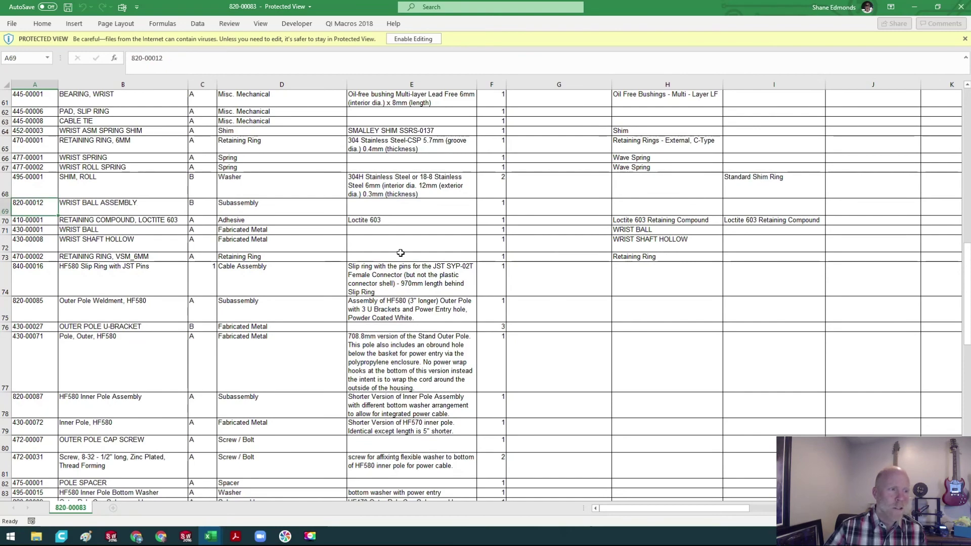
pyautogui.scroll(-20, 400, 253)
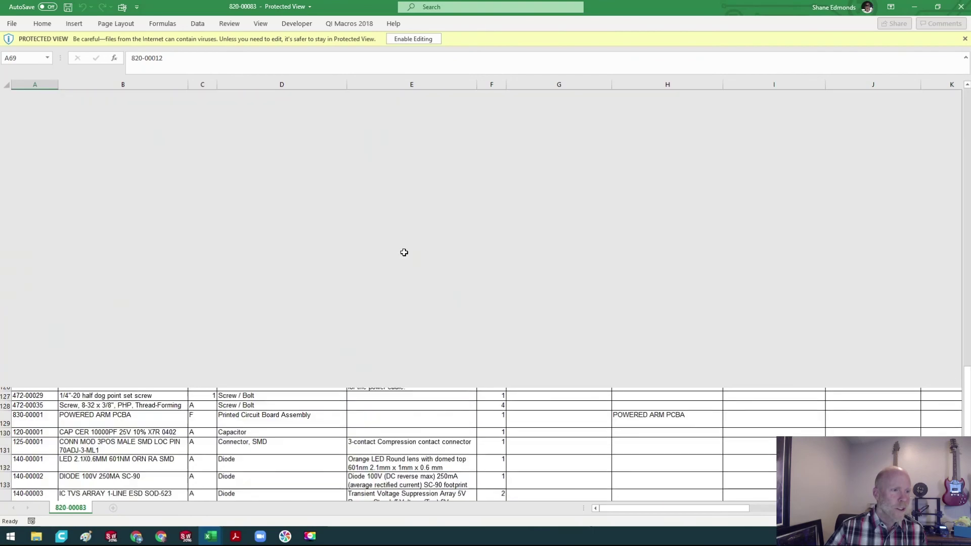
pyautogui.scroll(-8, 404, 252)
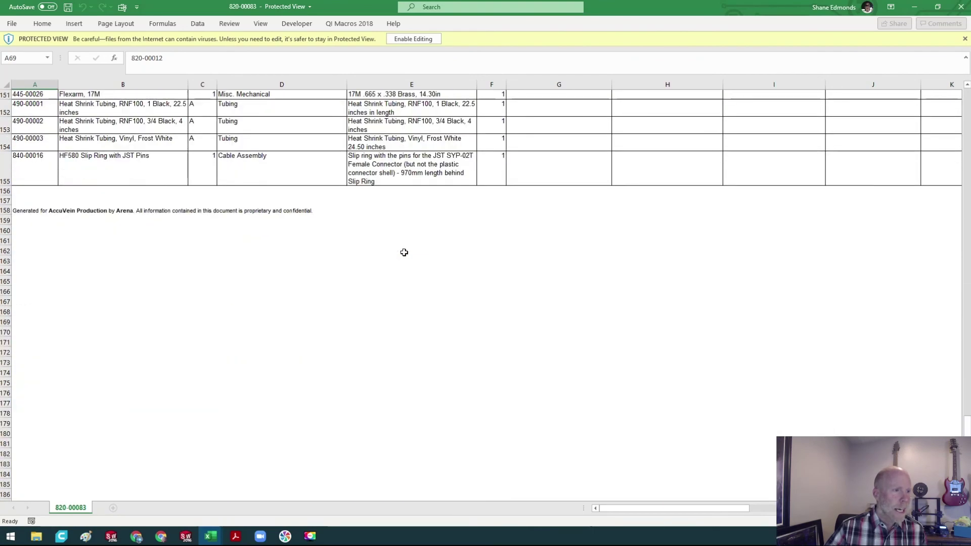
pyautogui.scroll(4, 404, 252)
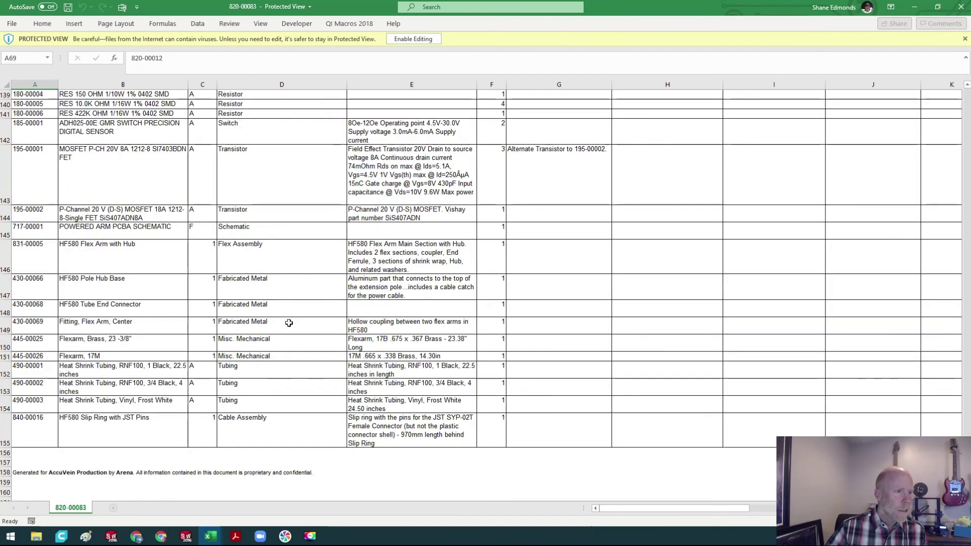
pyautogui.scroll(8, 289, 324)
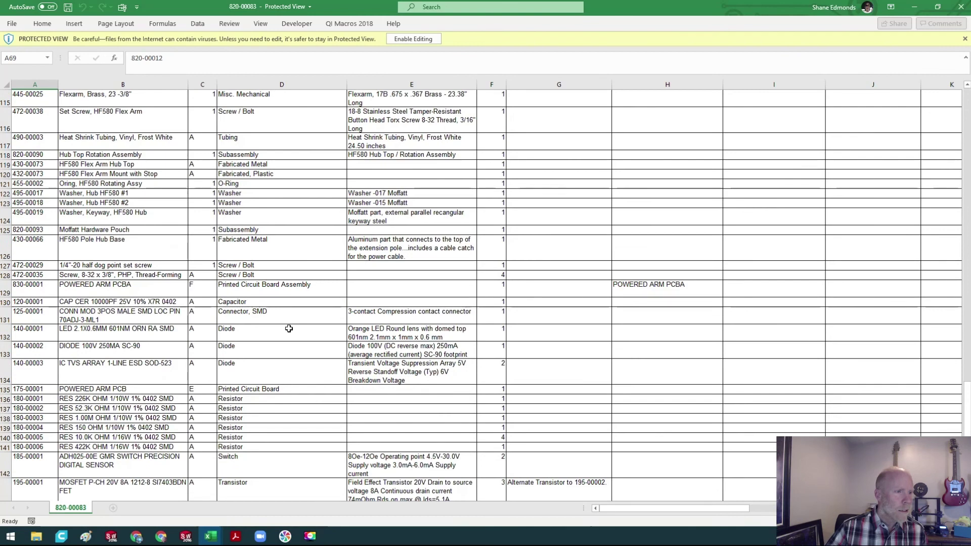